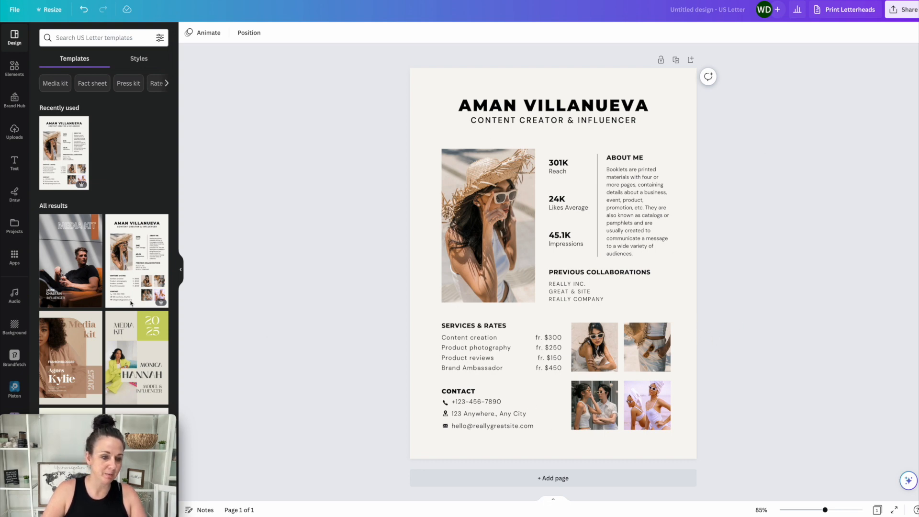
- Browse the media kit templates and apply both pages of the White & Green Influencer Media Kit
scroll(131, 303, down, 5)
scroll(114, 295, up, 2)
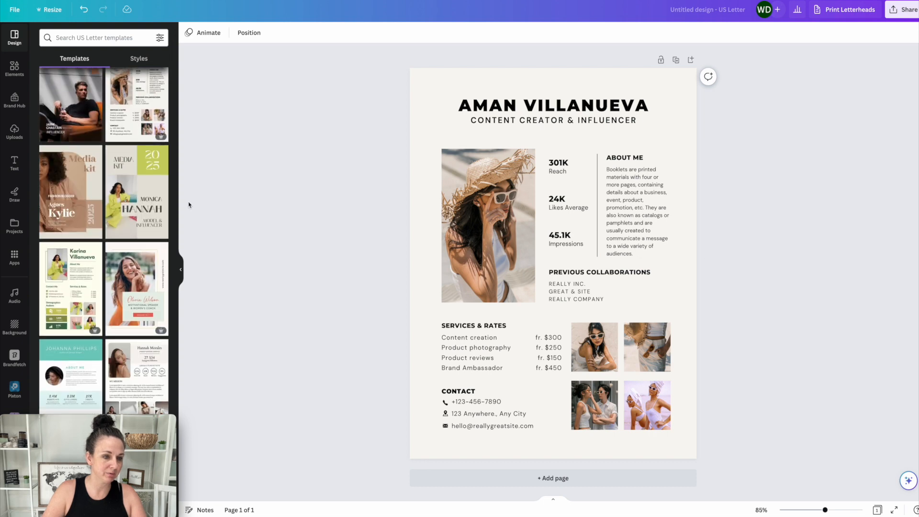
click(146, 185)
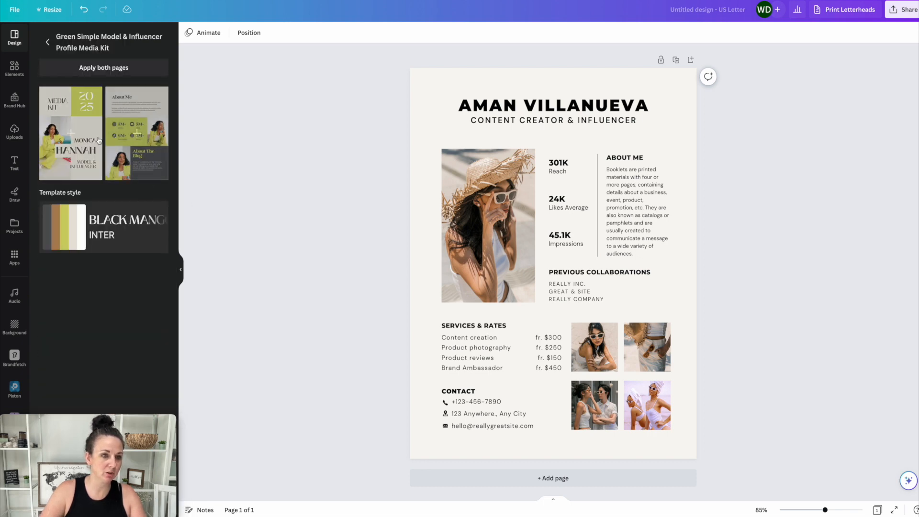
click(48, 42)
click(76, 191)
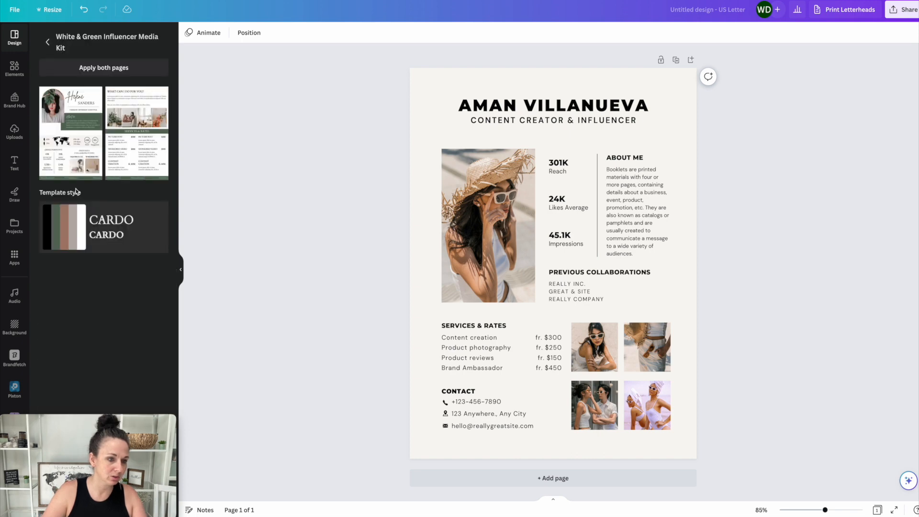
click(100, 69)
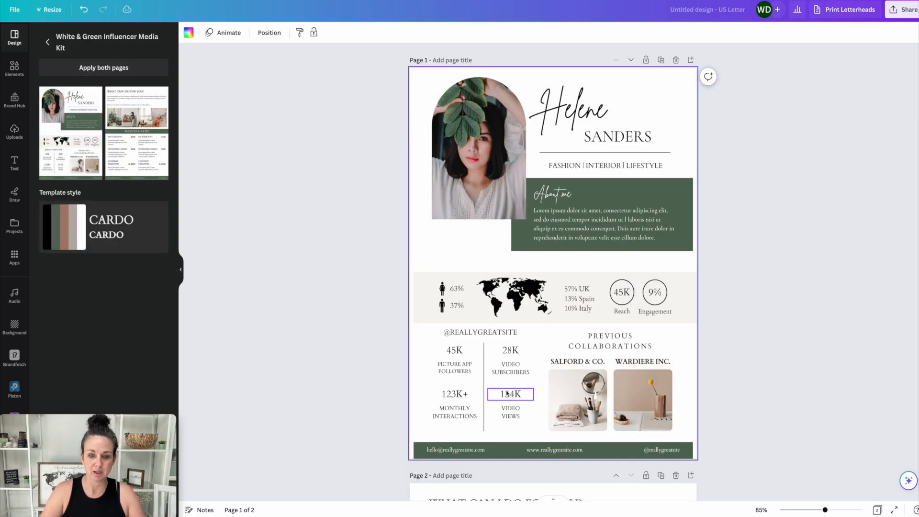
- Look through both pages of the applied media kit, including the audience statistics, previous collaborations, and services and rates
scroll(526, 383, down, 10)
scroll(570, 370, up, 7)
scroll(569, 369, up, 3)
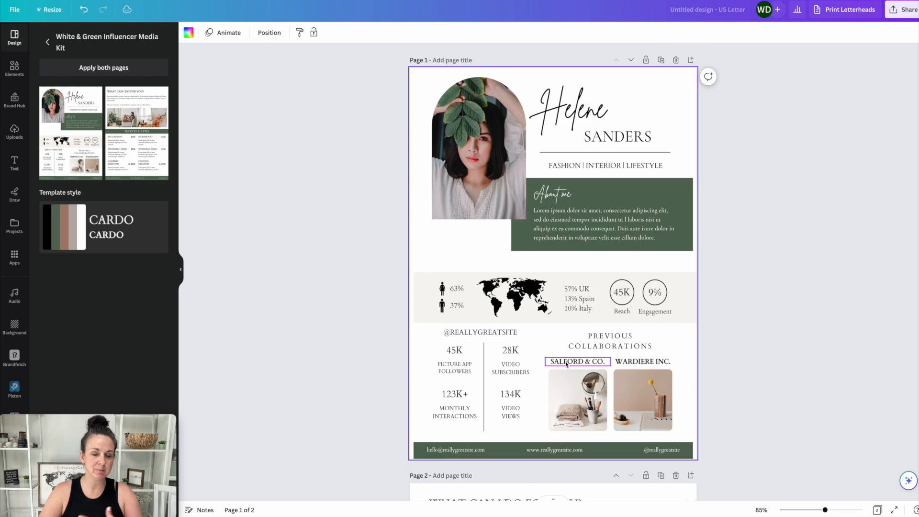
scroll(288, 379, down, 1)
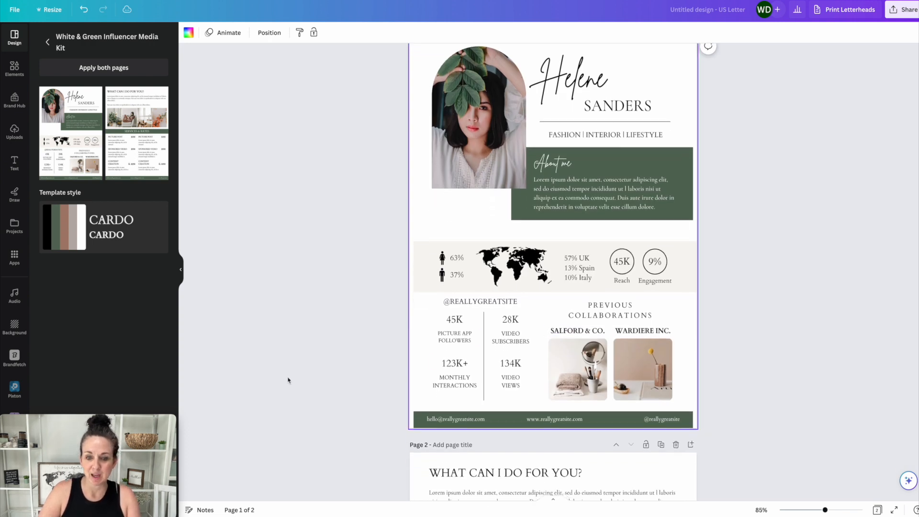
scroll(266, 381, up, 1)
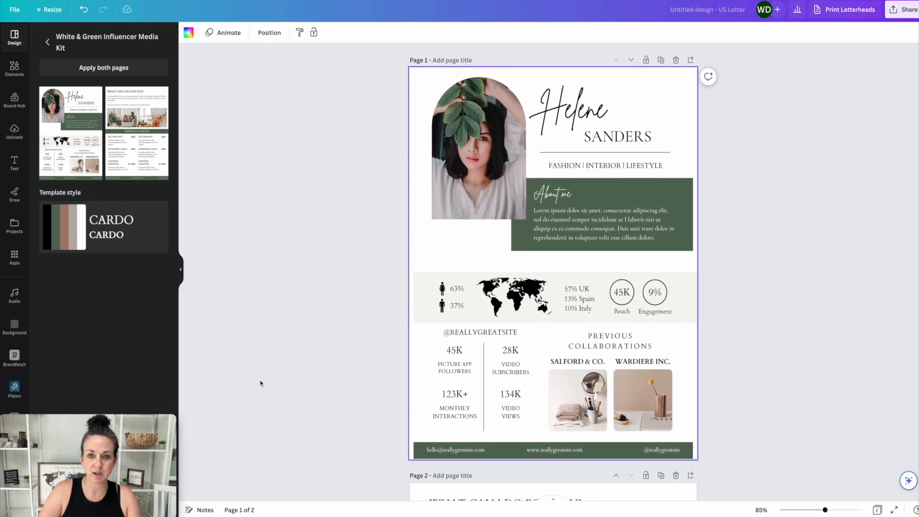
mouse_move(114, 457)
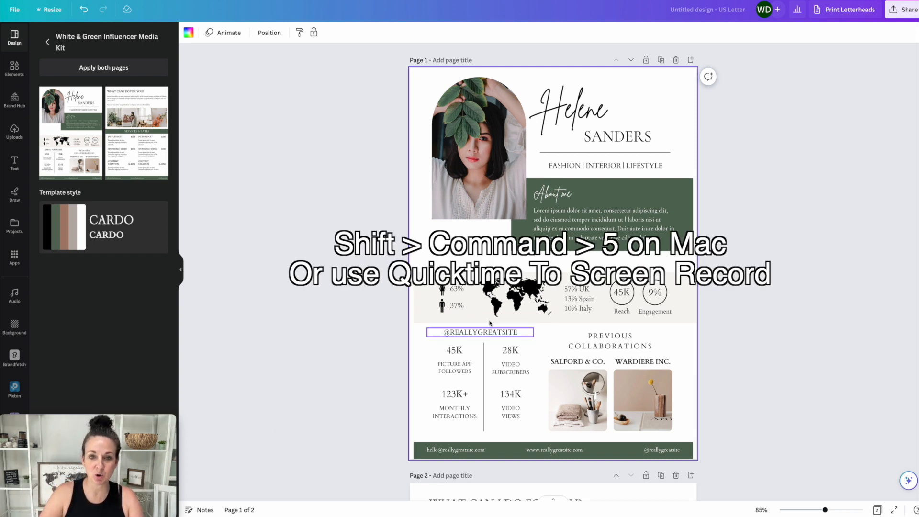
scroll(488, 376, down, 5)
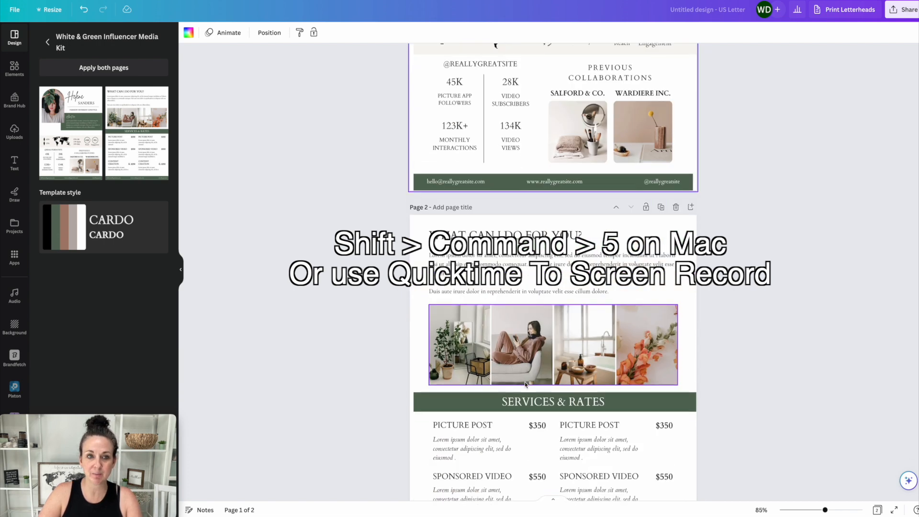
scroll(488, 376, down, 3)
scroll(507, 402, up, 8)
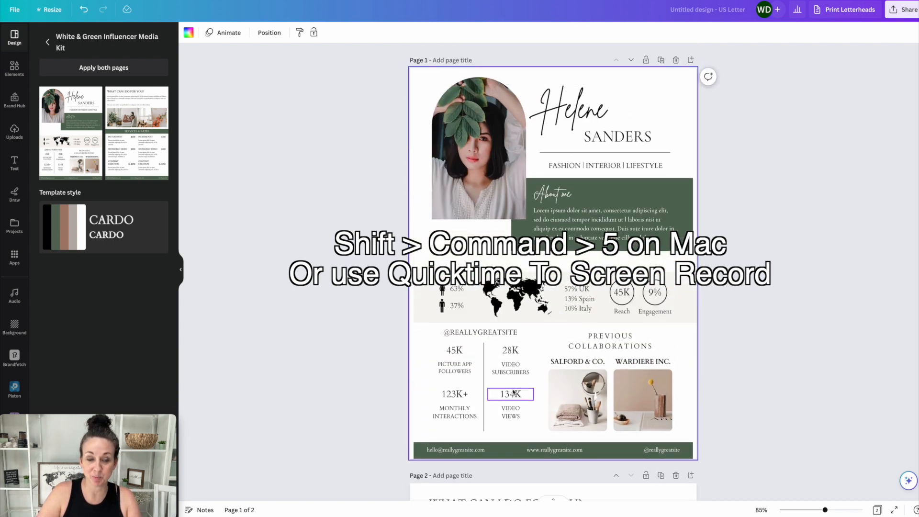
- Replace the arched profile photo on page 1 with the uploaded portrait
click(500, 180)
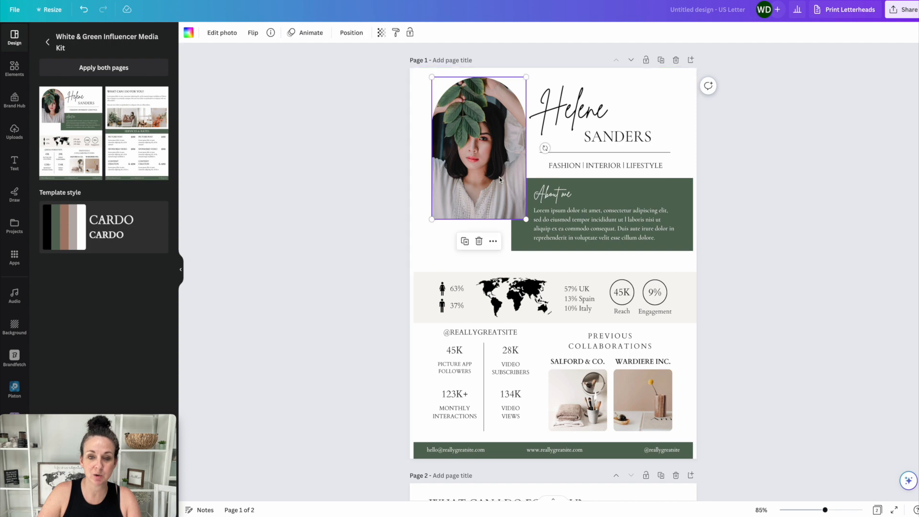
click(15, 131)
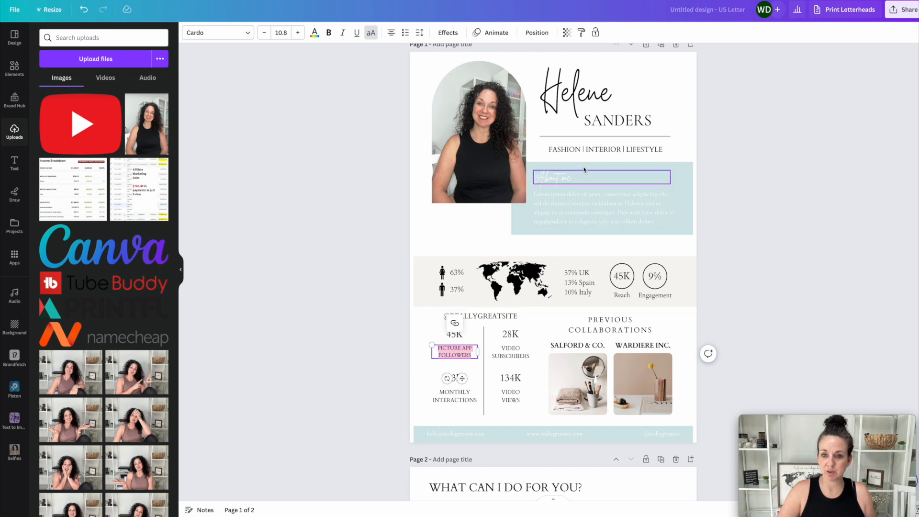
- Inspect the About me heading, its body paragraph and the world map on page 1 by selecting each in turn
click(560, 180)
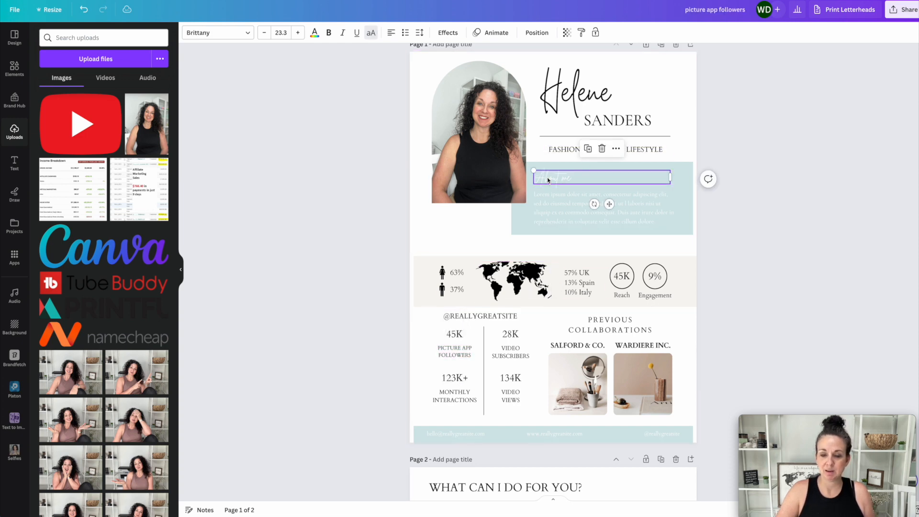
click(564, 209)
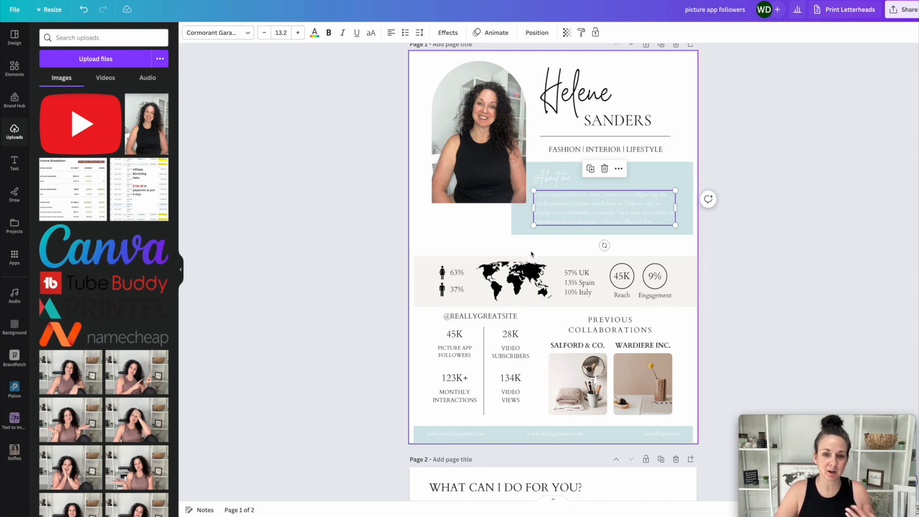
click(526, 285)
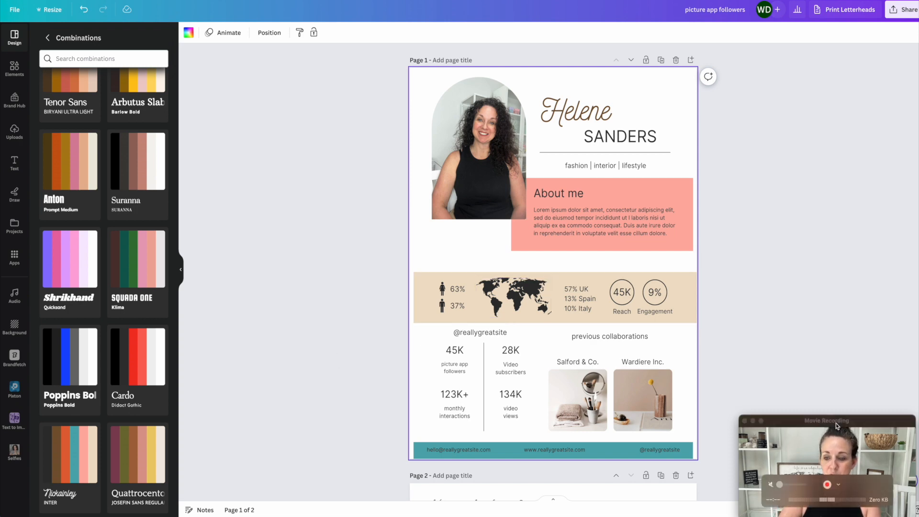
- Switch to iMovie and add the screen recording clip to the My Movie 1 timeline
drag(800, 421, 92, 419)
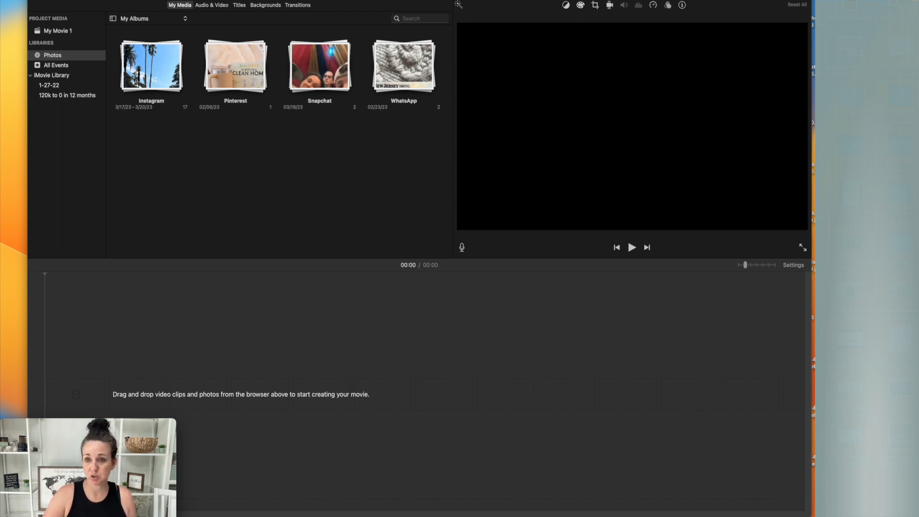
drag(696, 2, 322, 41)
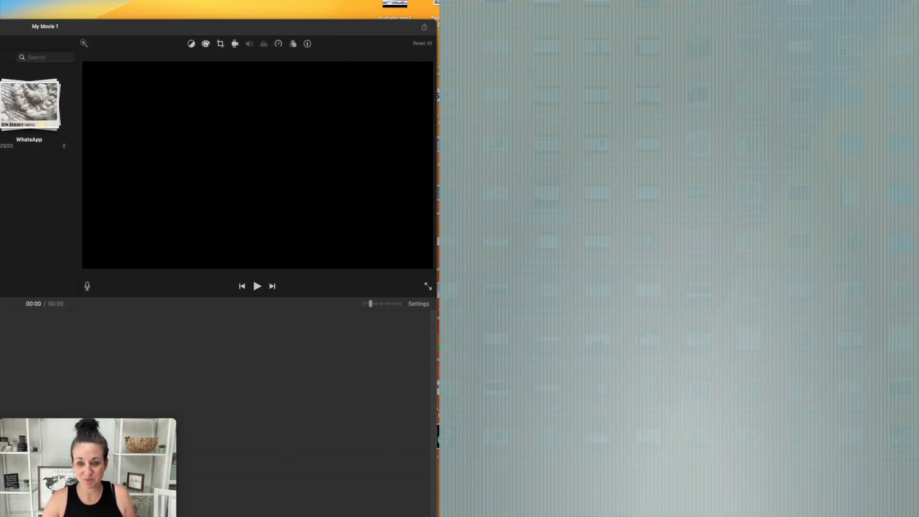
drag(369, 221, 205, 406)
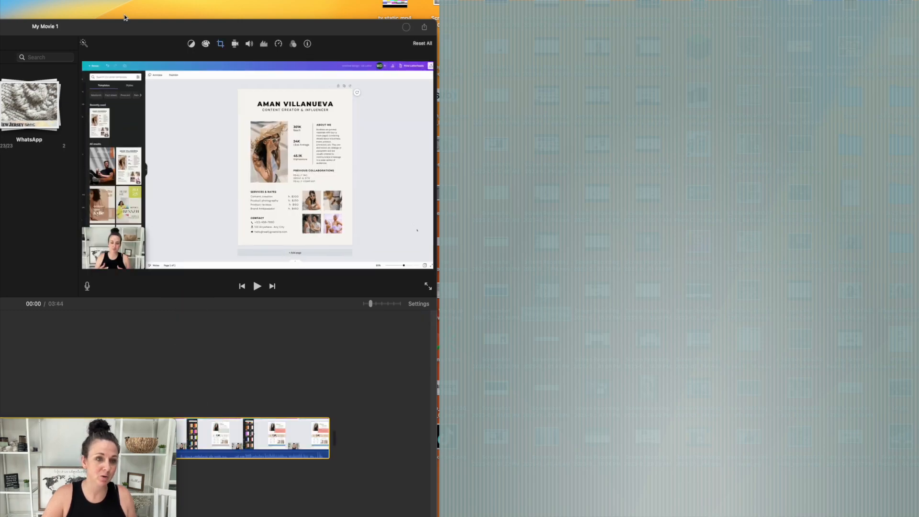
drag(125, 22, 532, 2)
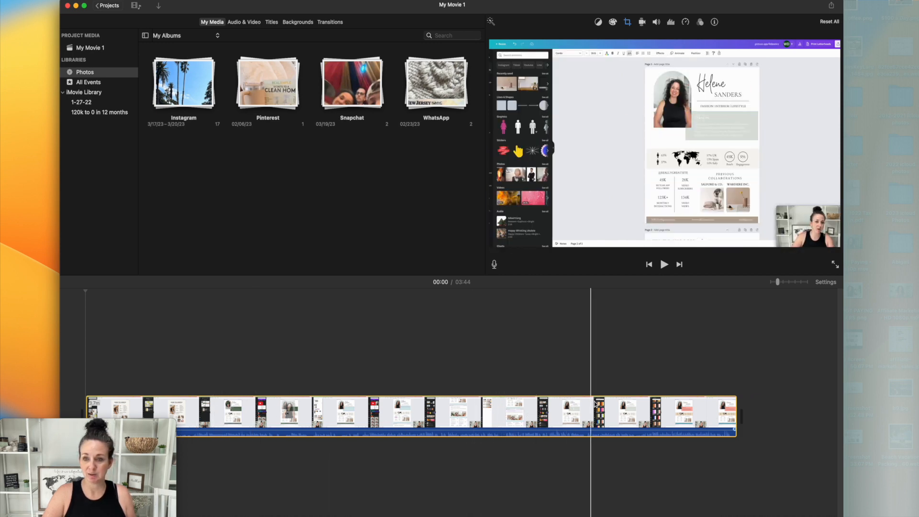
- Trim about 41 seconds off the start of the screen recording clip
click(114, 406)
drag(84, 402, 147, 402)
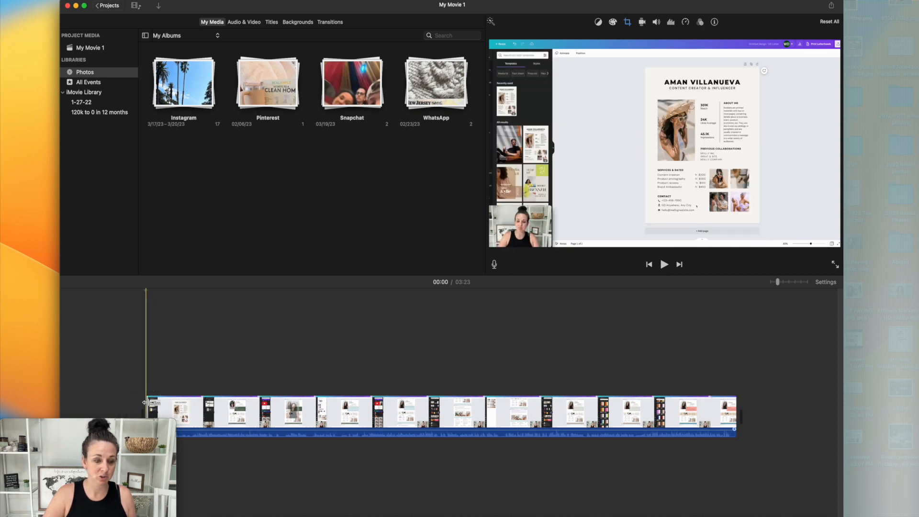
drag(147, 403, 206, 401)
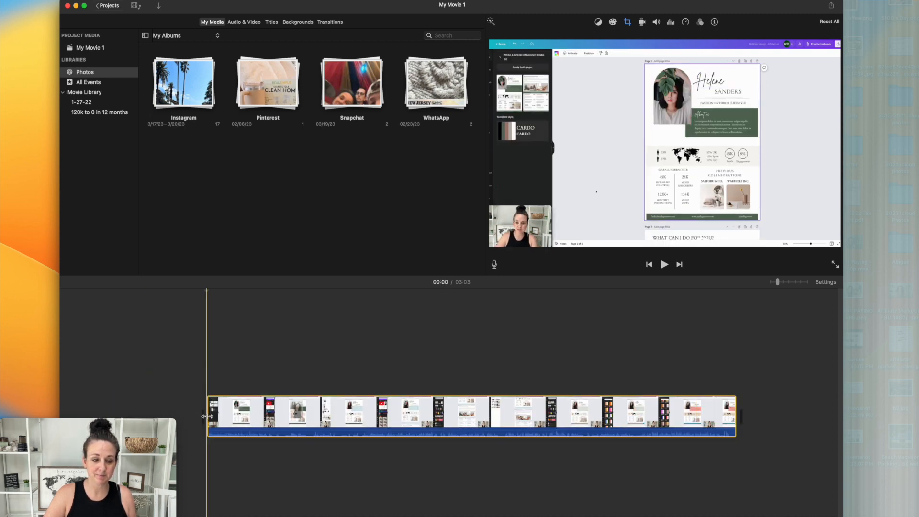
- Set the clip's speed to Fast, trying the 8x rate and then 20x
click(256, 418)
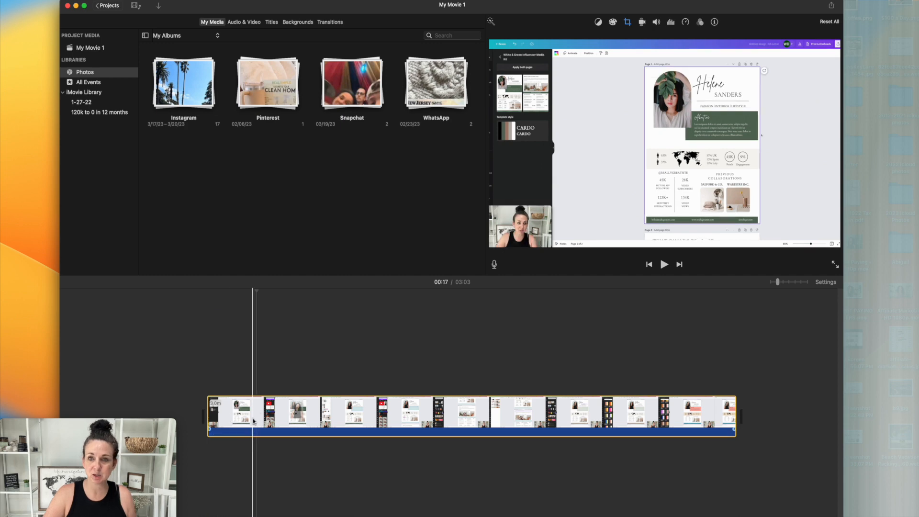
click(685, 22)
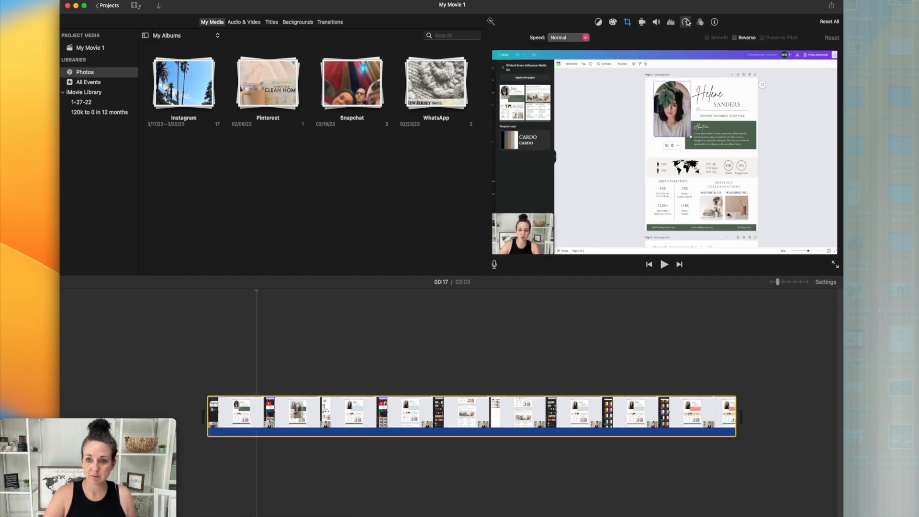
click(586, 38)
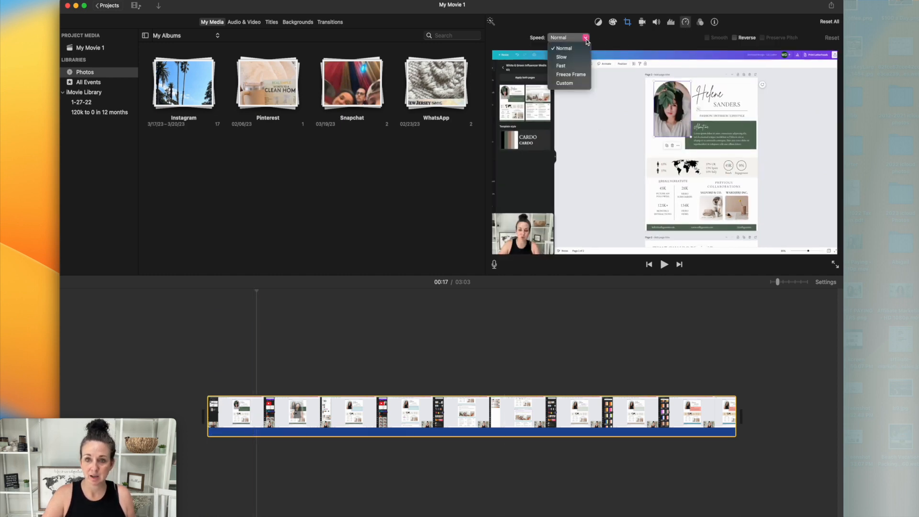
click(575, 65)
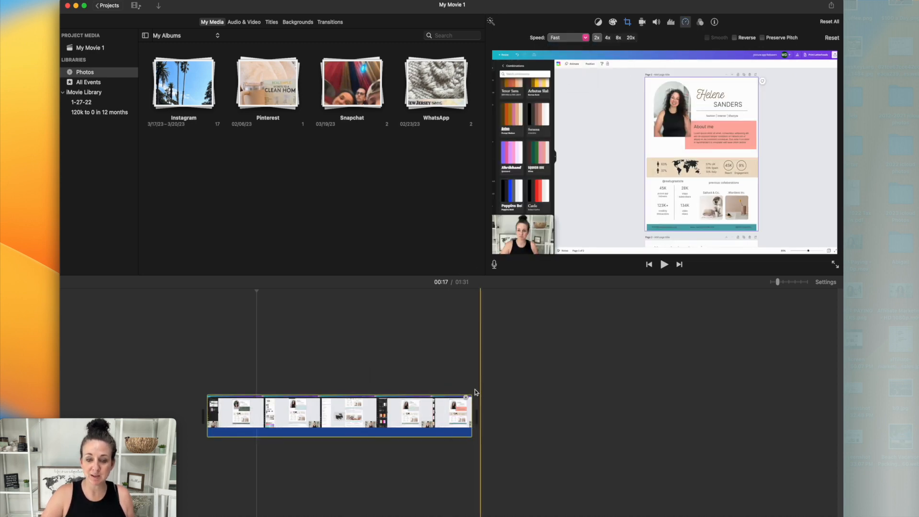
click(618, 38)
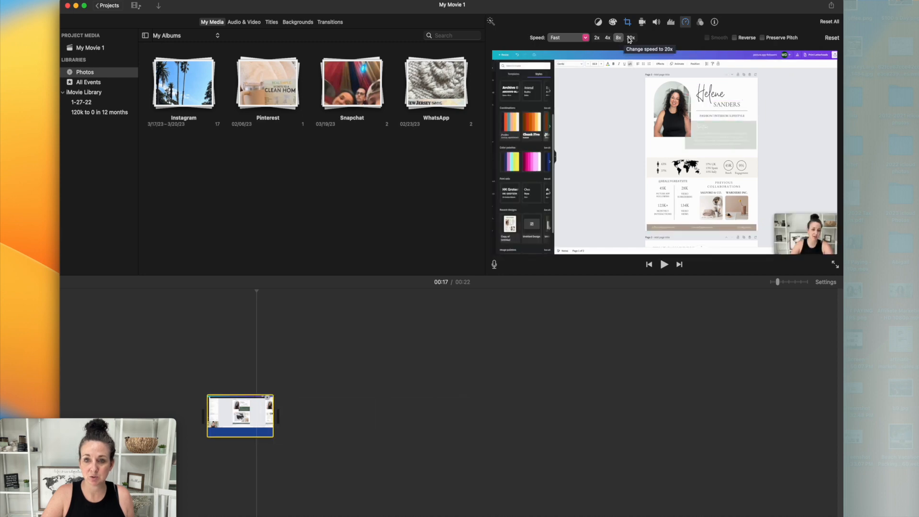
click(630, 37)
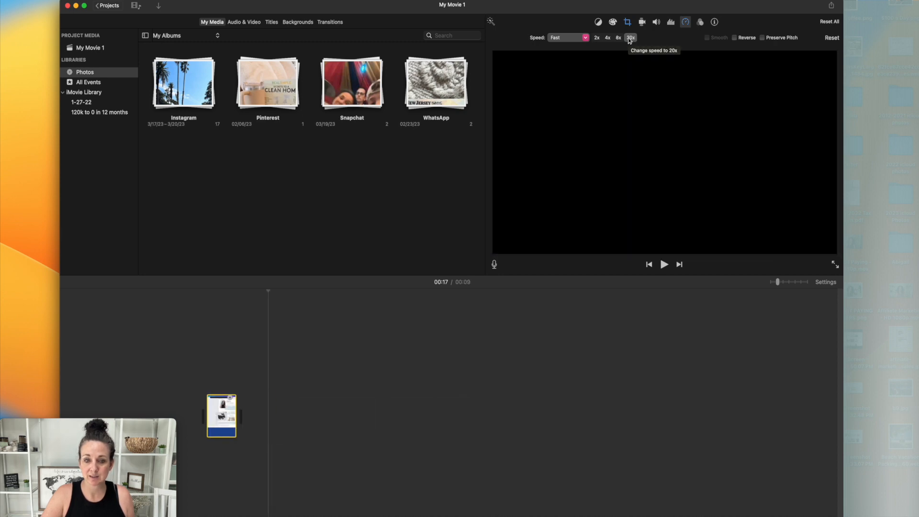
- Play the sped-up clip from its beginning and set its Fast speed to 8x
click(206, 356)
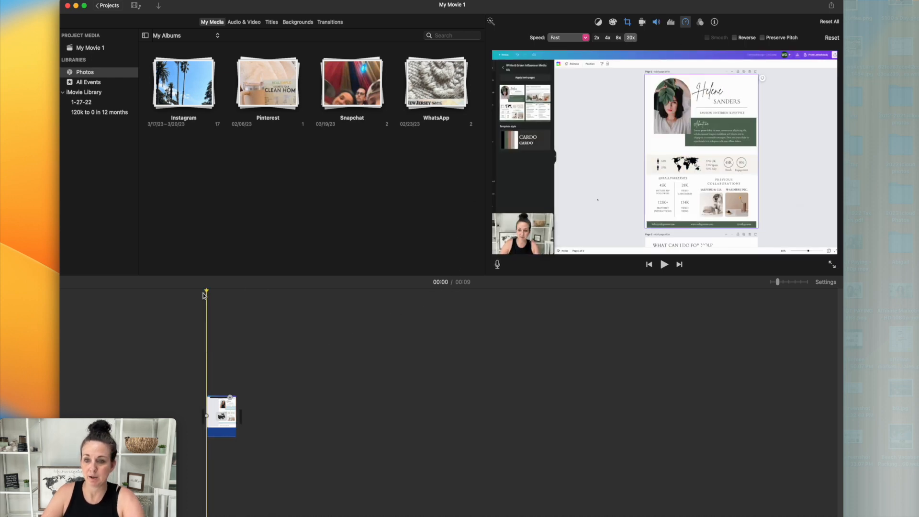
key(space)
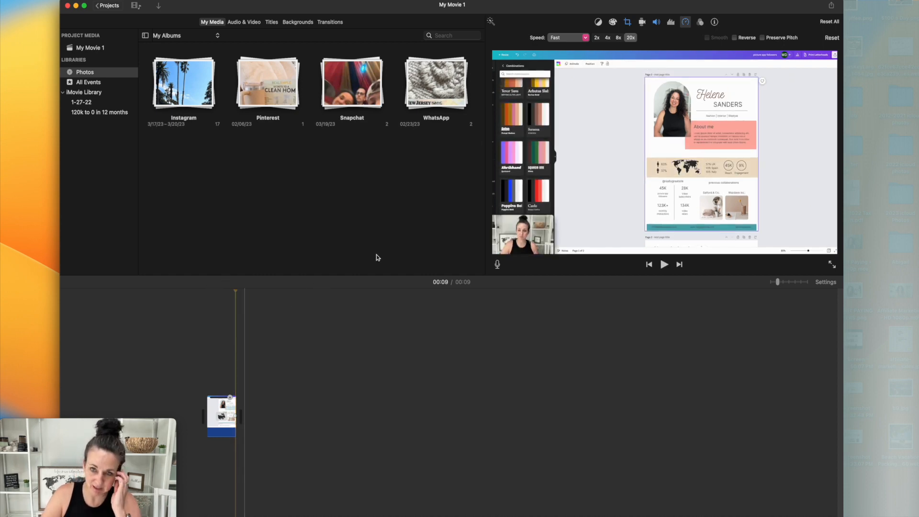
click(618, 38)
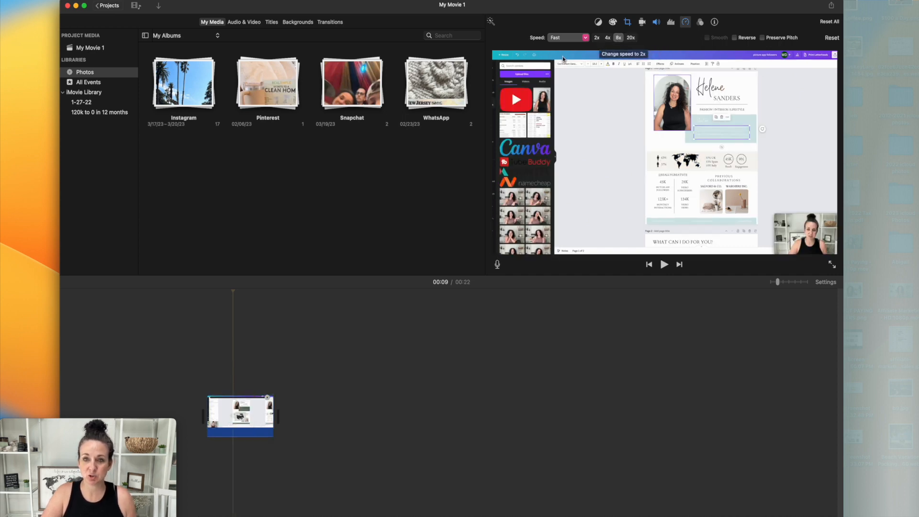
click(576, 38)
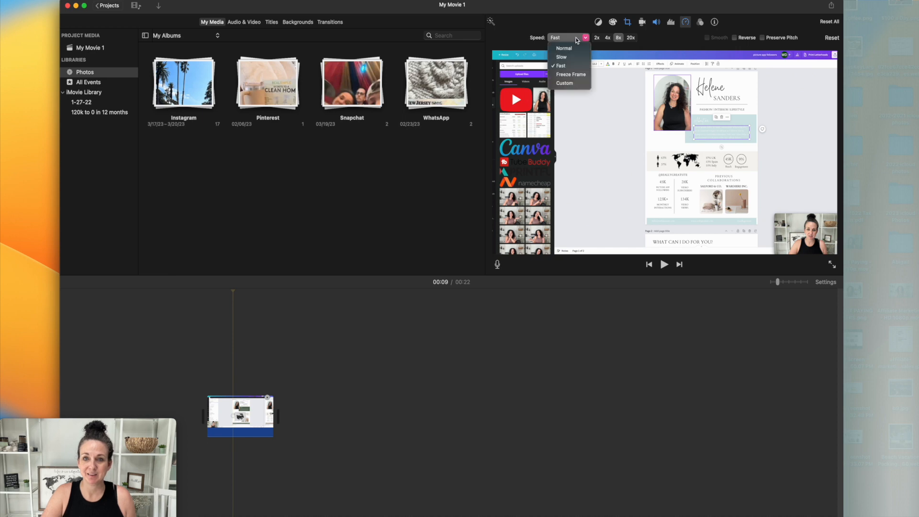
click(576, 40)
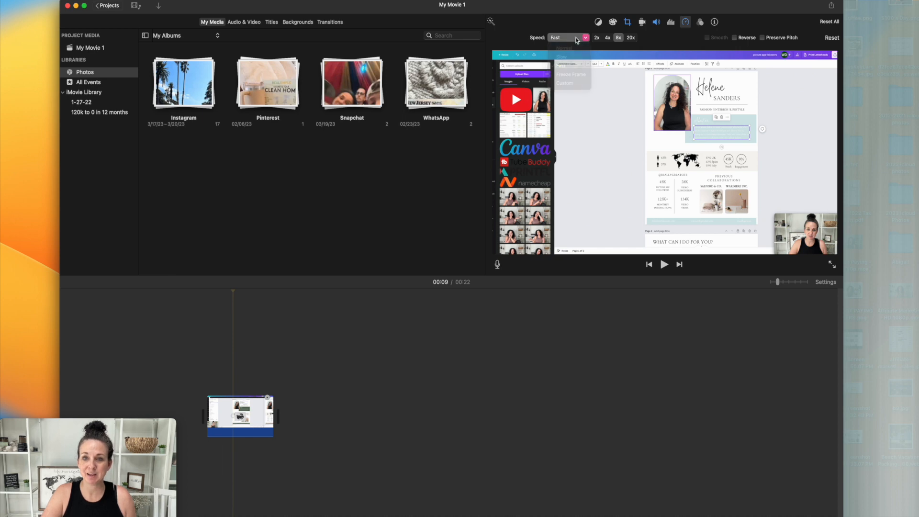
- Trim the sped-up clip's ends so the movie runs about 12 seconds
drag(274, 411, 260, 411)
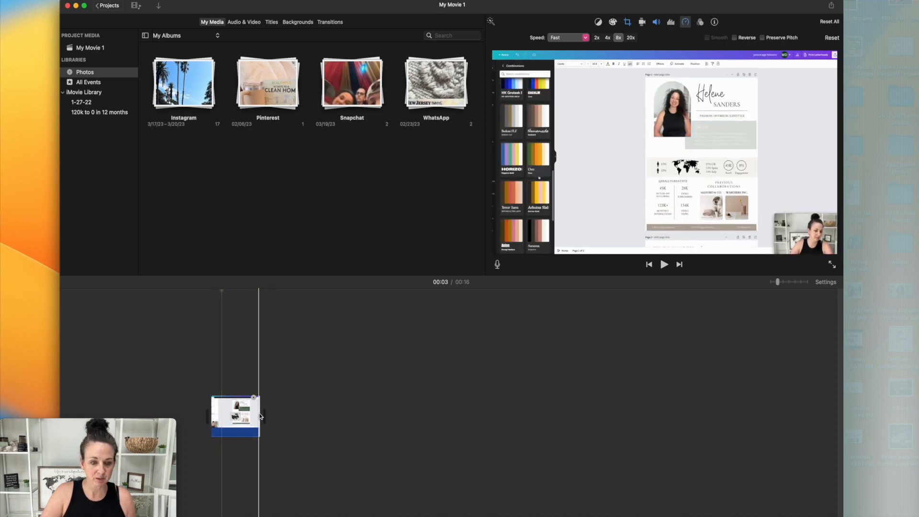
drag(260, 416, 256, 416)
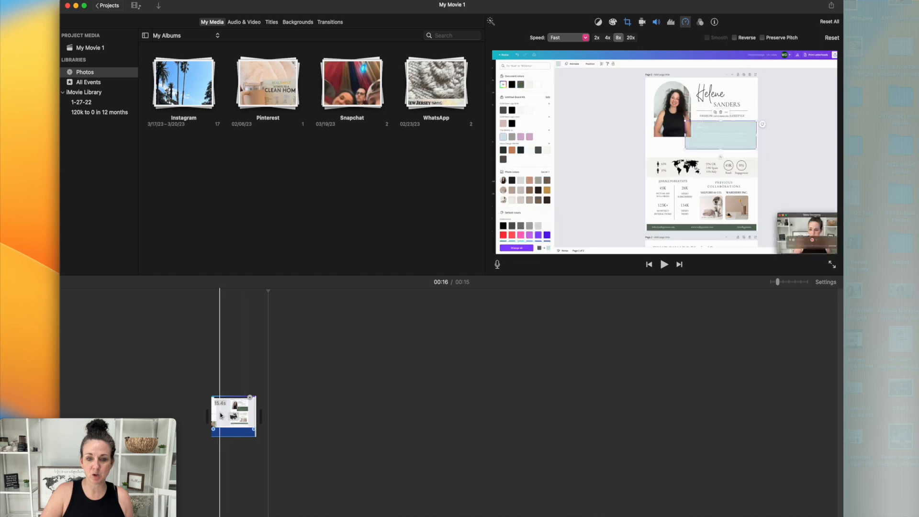
drag(255, 416, 248, 414)
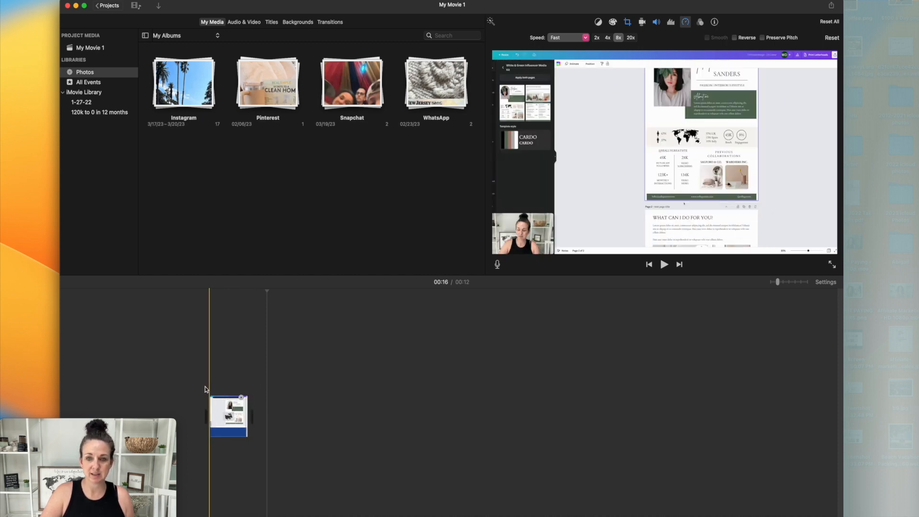
- Export the movie as a file titled Etsy Tutorial and save it to the Desktop
click(831, 5)
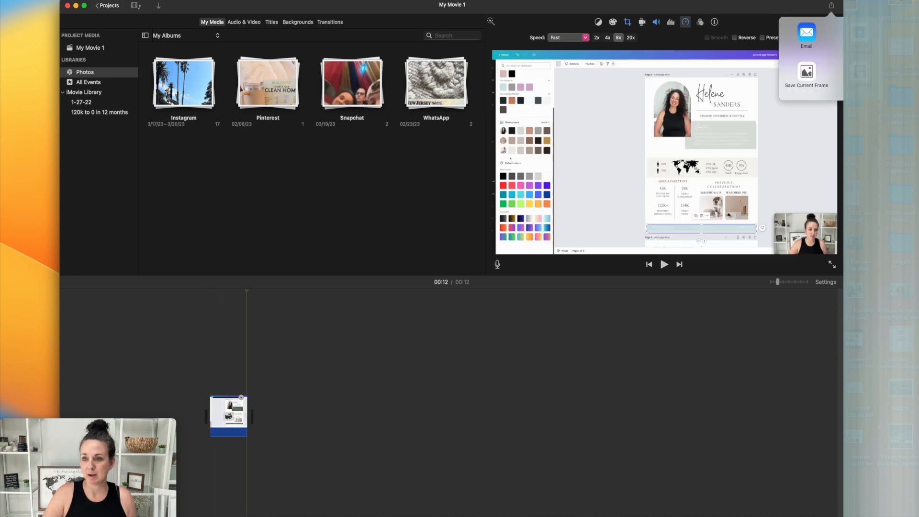
click(856, 72)
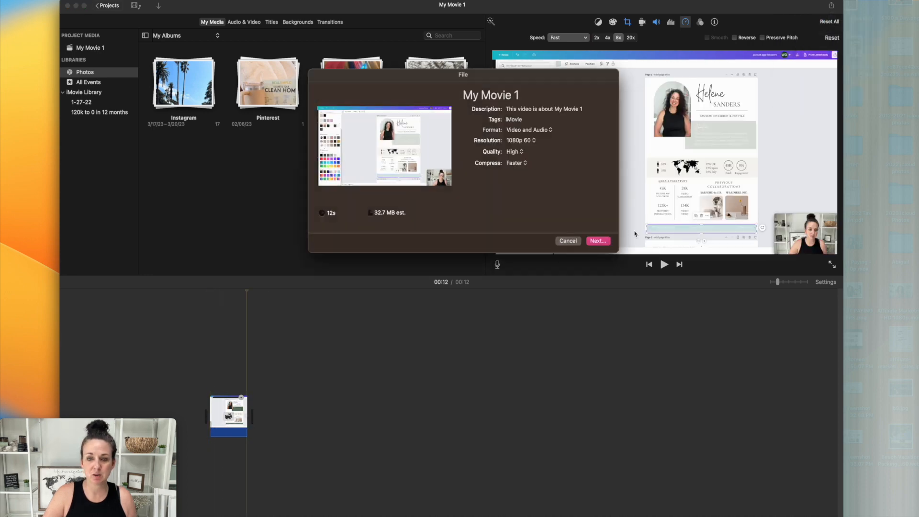
click(511, 99)
drag(520, 95, 423, 92)
text(Etsy Tutorial)
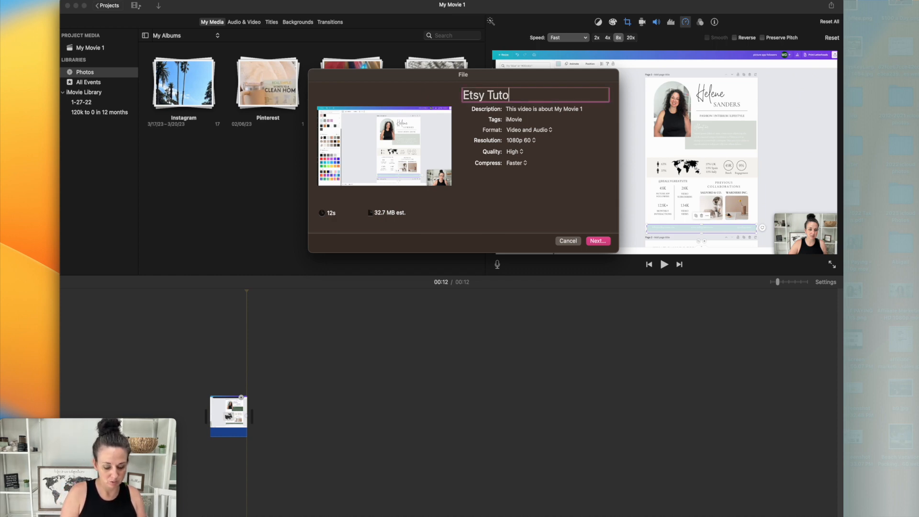
click(598, 241)
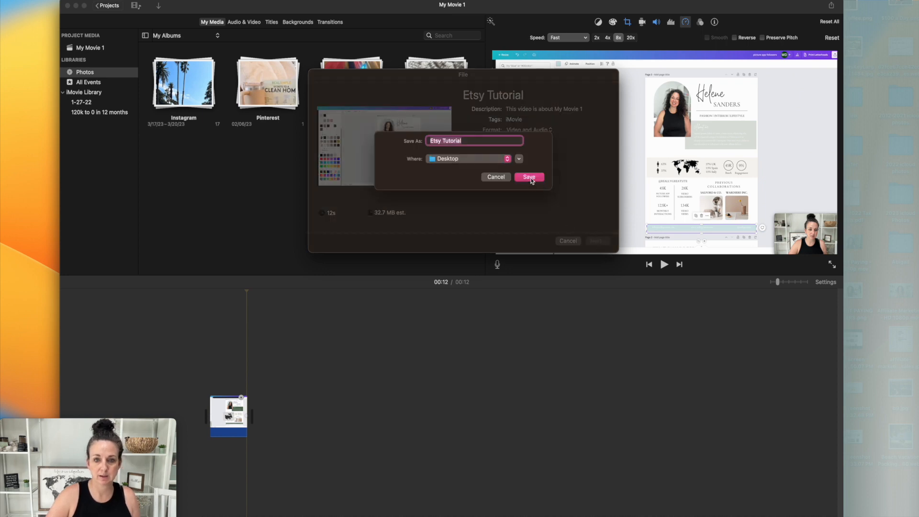
click(529, 177)
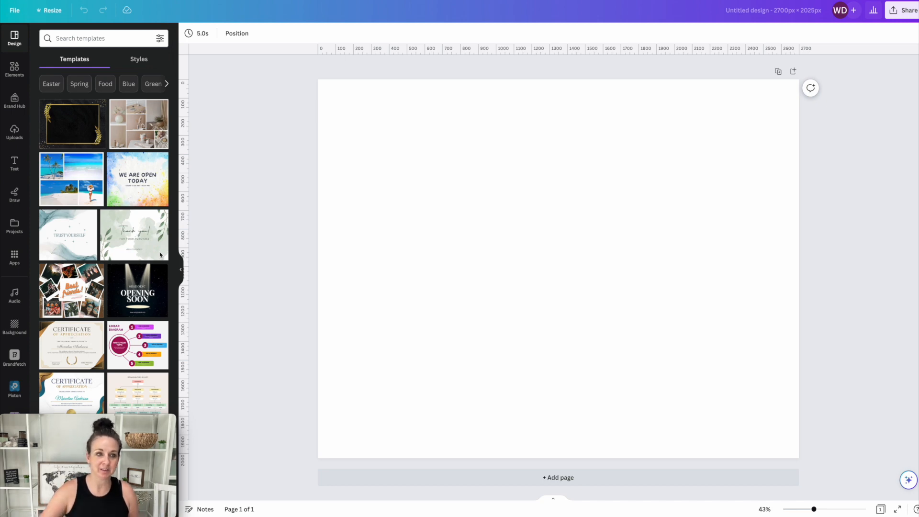
- Switch to the blank 2700 × 2025 px Canva design, search the elements for "computer" and add a desktop monitor graphic
click(14, 69)
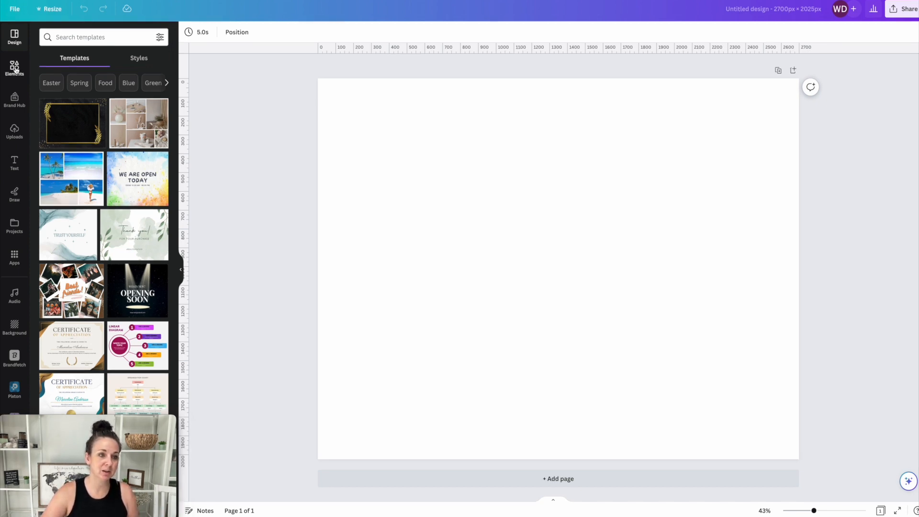
click(90, 35)
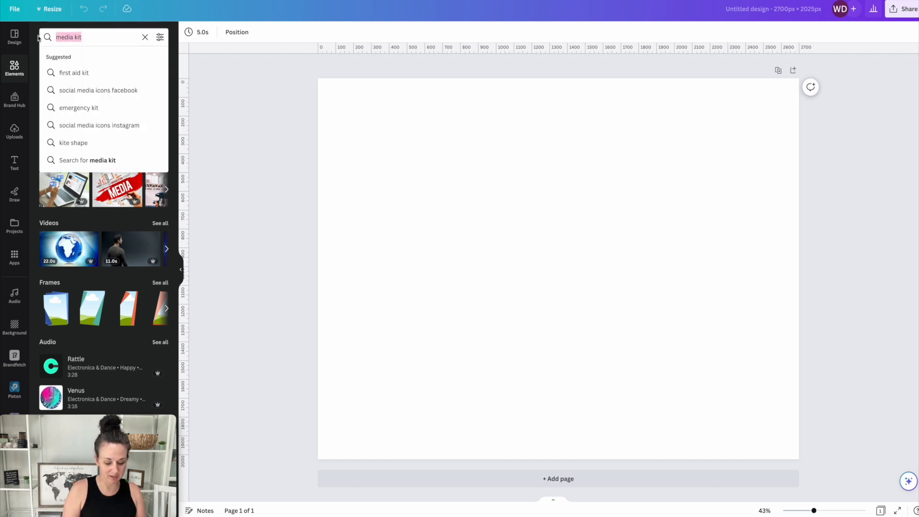
text(computer)
click(73, 192)
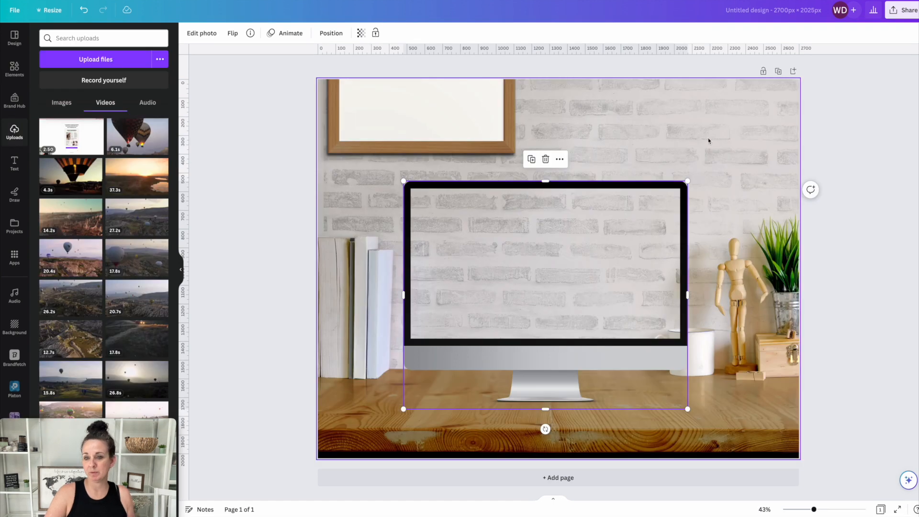
- Replace the desk photo background with the light blue brand color and center the computer graphic on the page
click(706, 136)
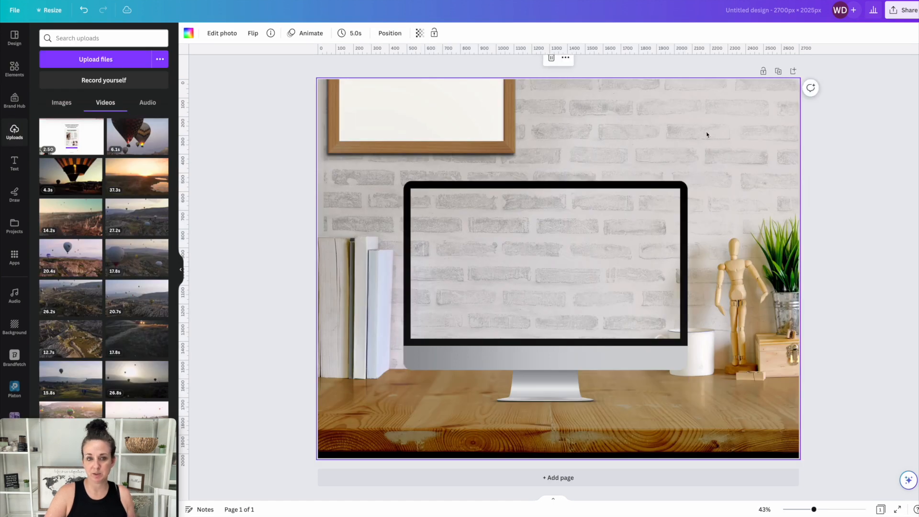
click(14, 68)
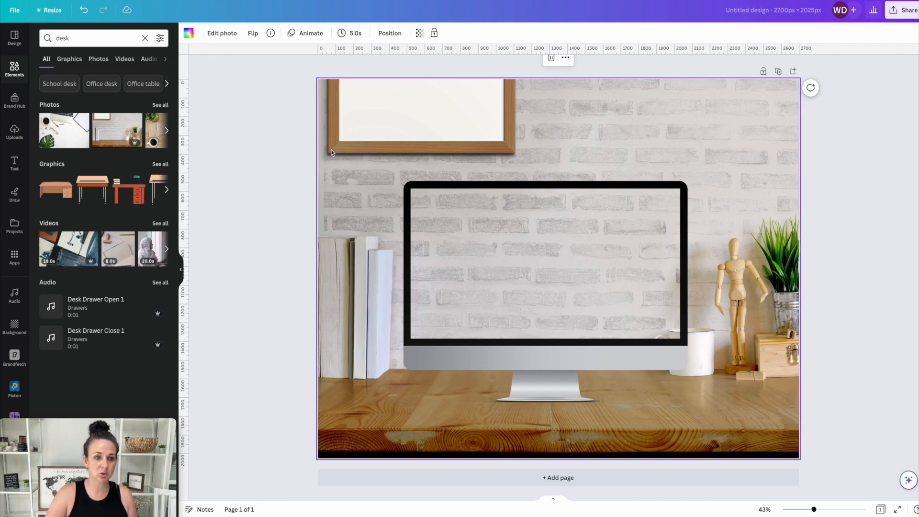
click(188, 33)
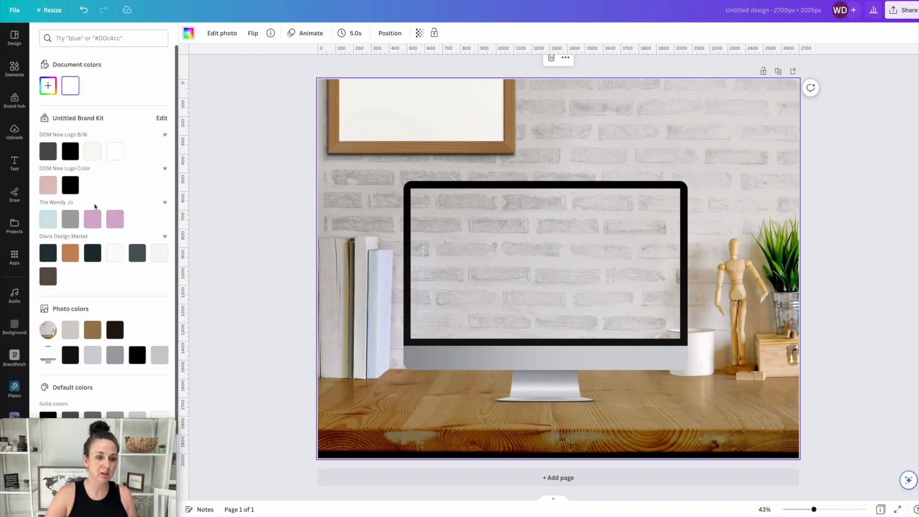
click(55, 221)
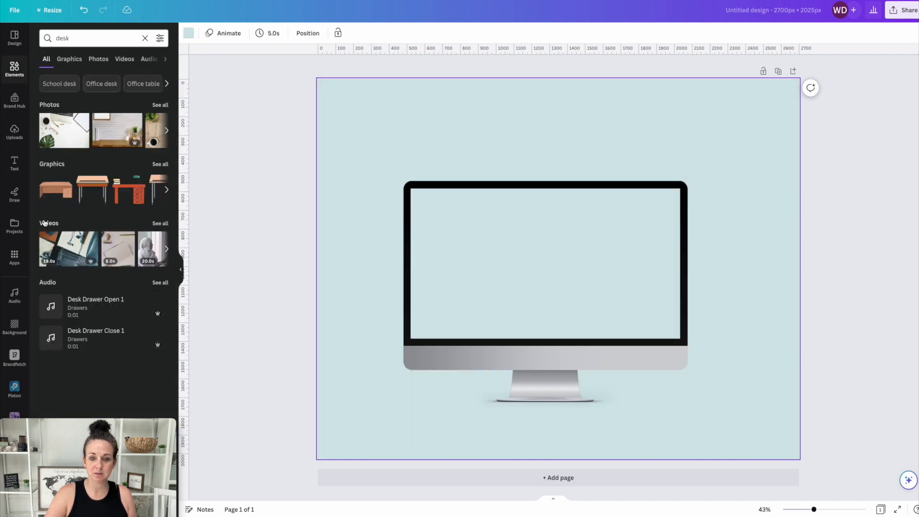
drag(485, 239, 504, 213)
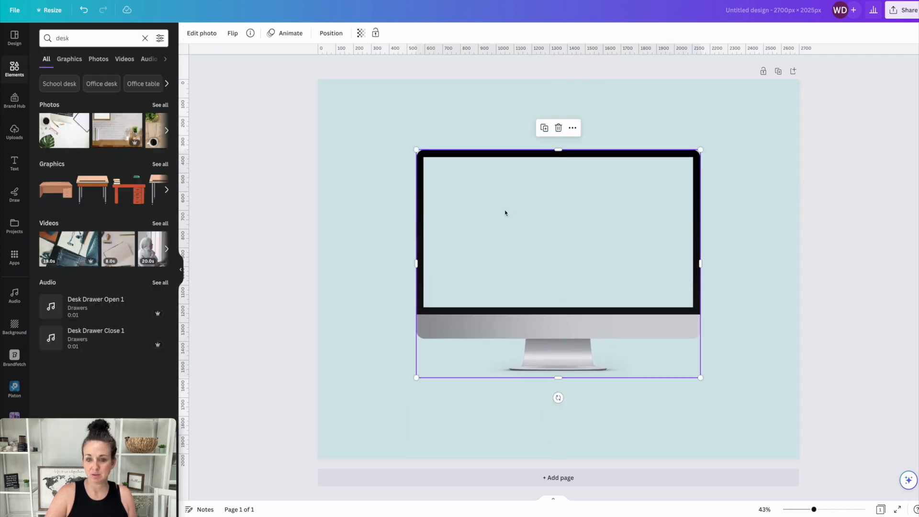
- Upload the exported screen recording video to the design's uploads
click(15, 134)
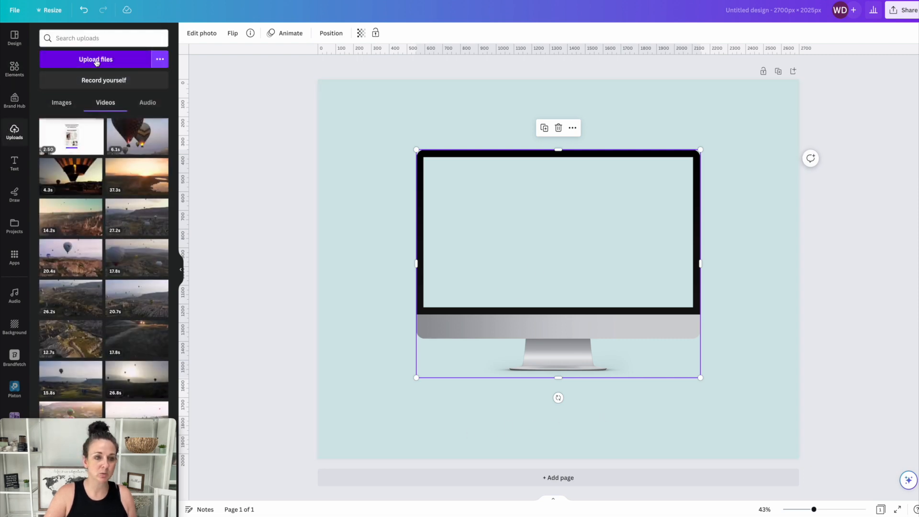
click(96, 59)
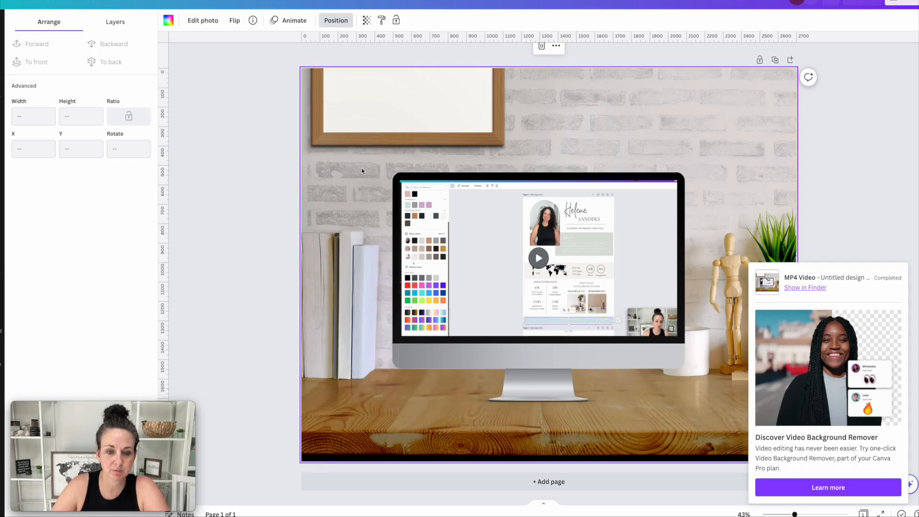
- Enlarge the computer graphic to about 2434 × 1859 px, roughly centered across the page, and send it backward behind the video
click(402, 204)
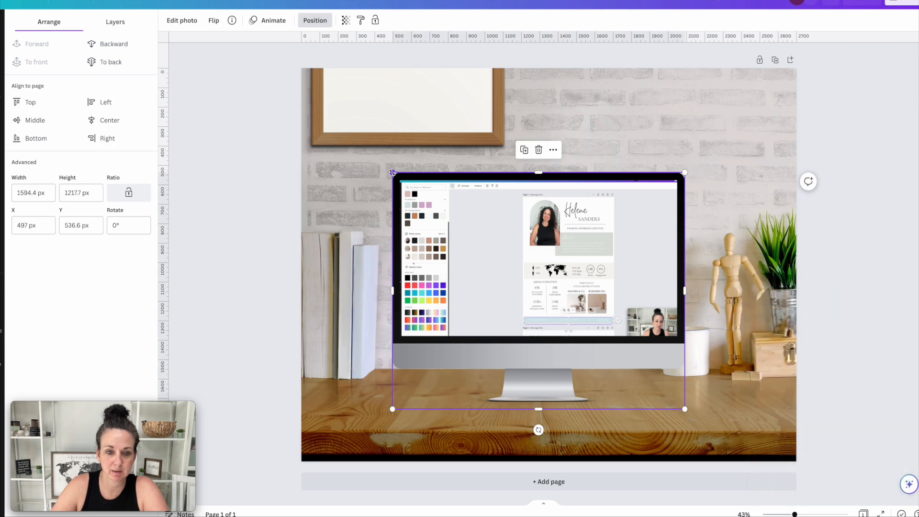
drag(391, 171, 307, 103)
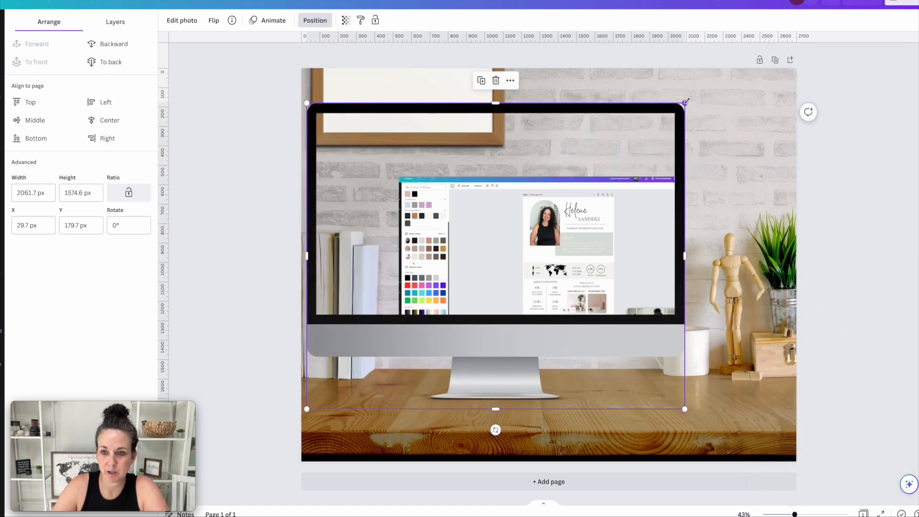
drag(686, 101, 777, 96)
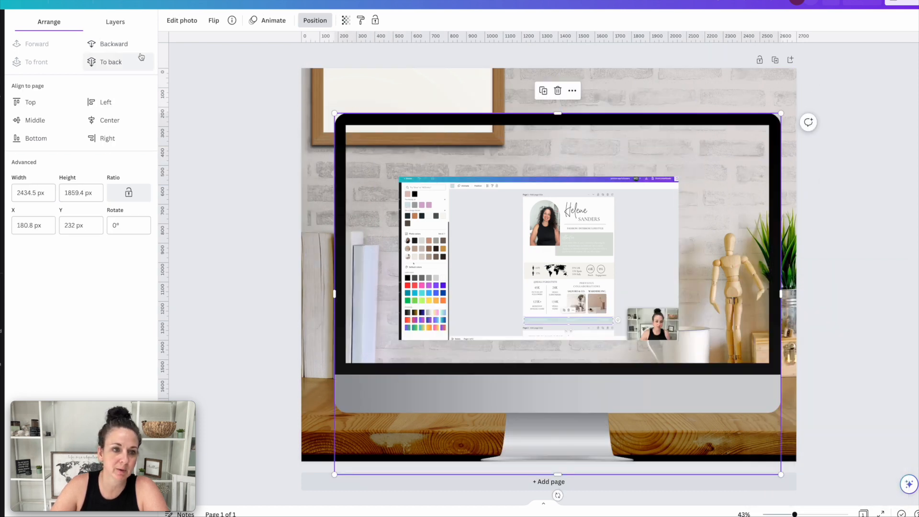
click(103, 44)
- Enlarge the screen recording video until it covers the monitor's screen opening, and reposition it over the screen
click(455, 214)
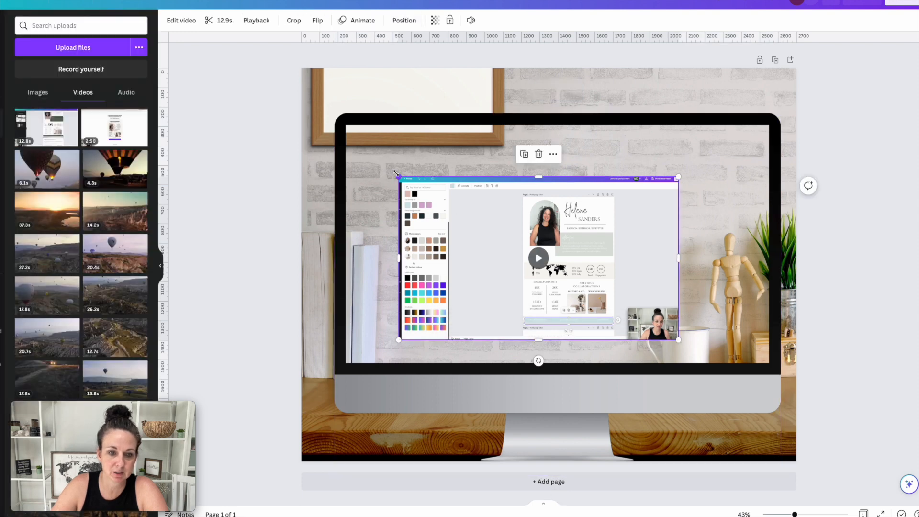
drag(395, 172, 334, 133)
drag(444, 138, 444, 133)
drag(434, 171, 443, 162)
drag(688, 248, 625, 247)
drag(625, 329, 805, 391)
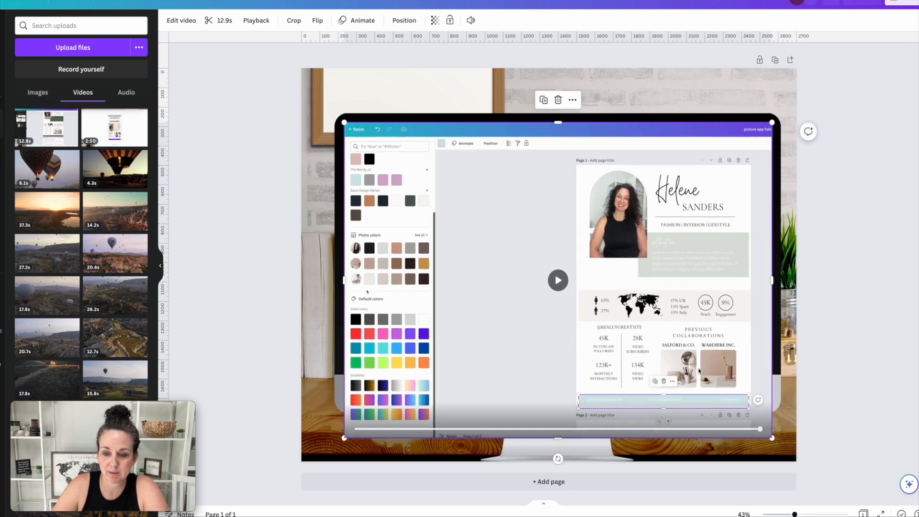
drag(440, 177, 433, 154)
- Change the page background to the custom solid beige color #CBC0B0
click(788, 173)
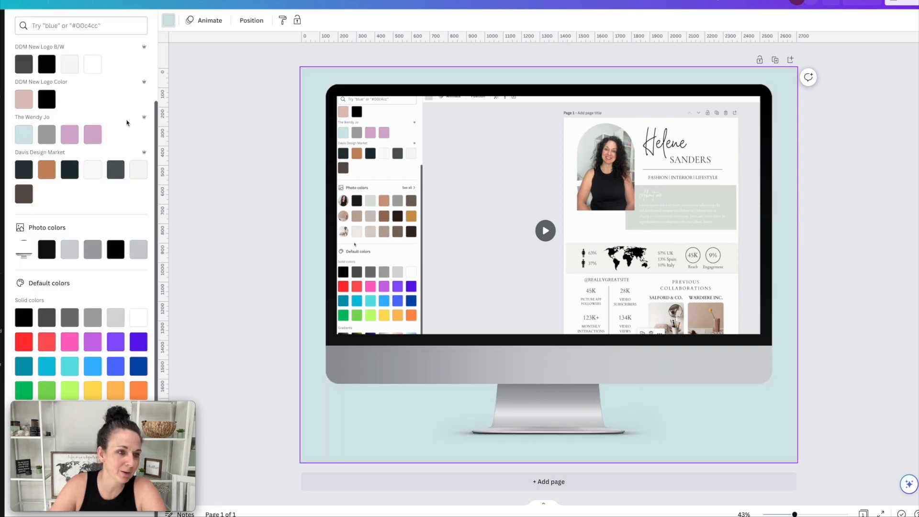
scroll(115, 124, up, 2)
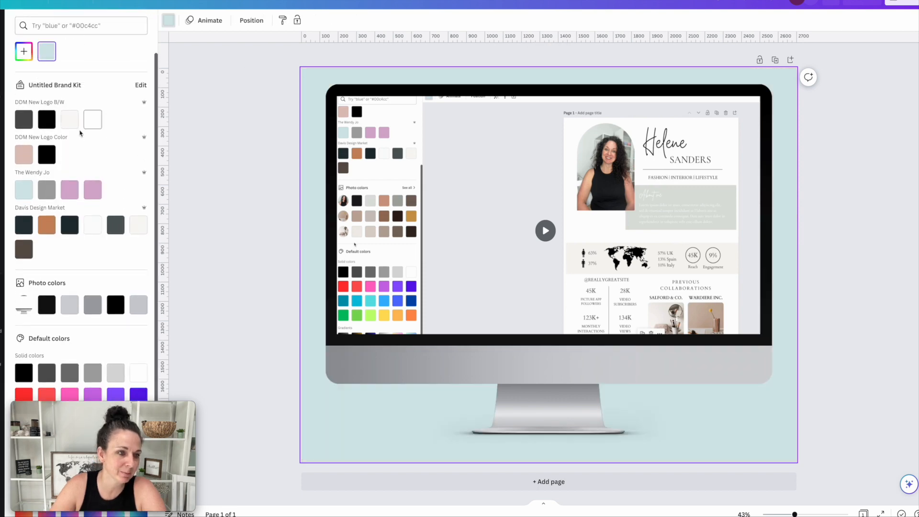
click(24, 52)
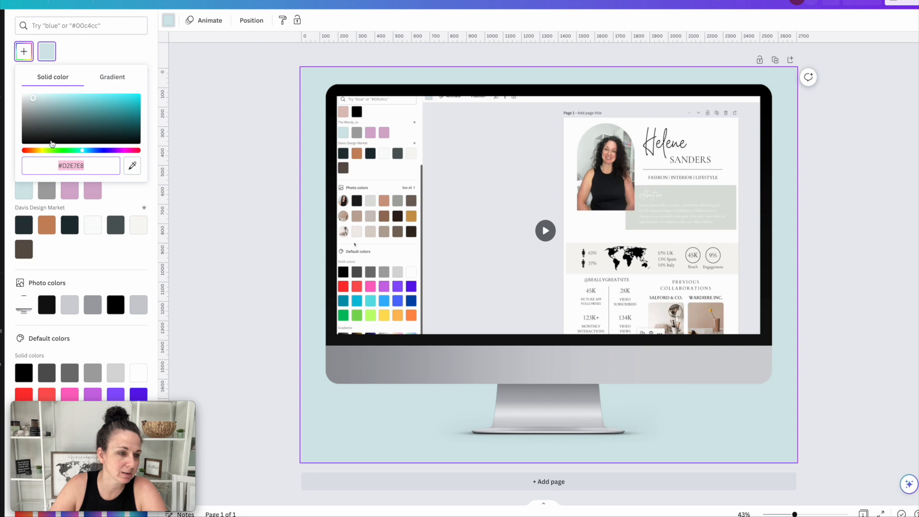
click(36, 151)
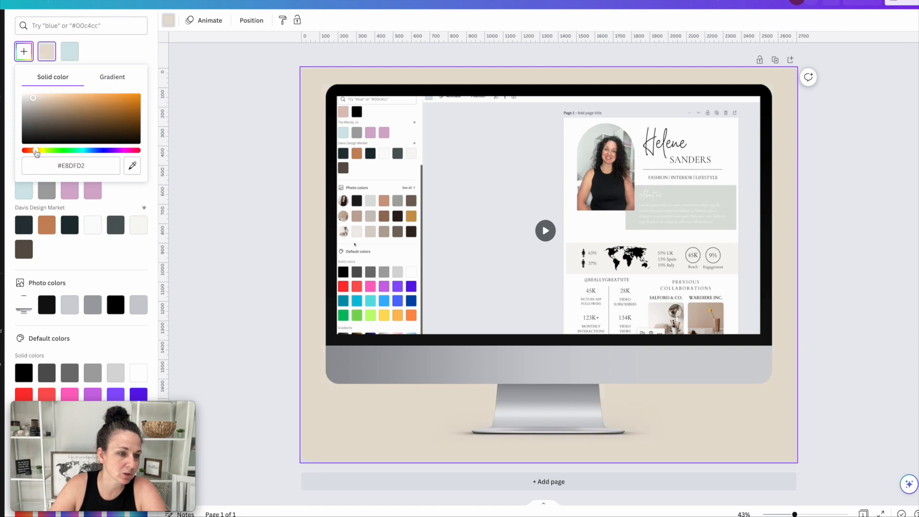
click(62, 119)
click(46, 101)
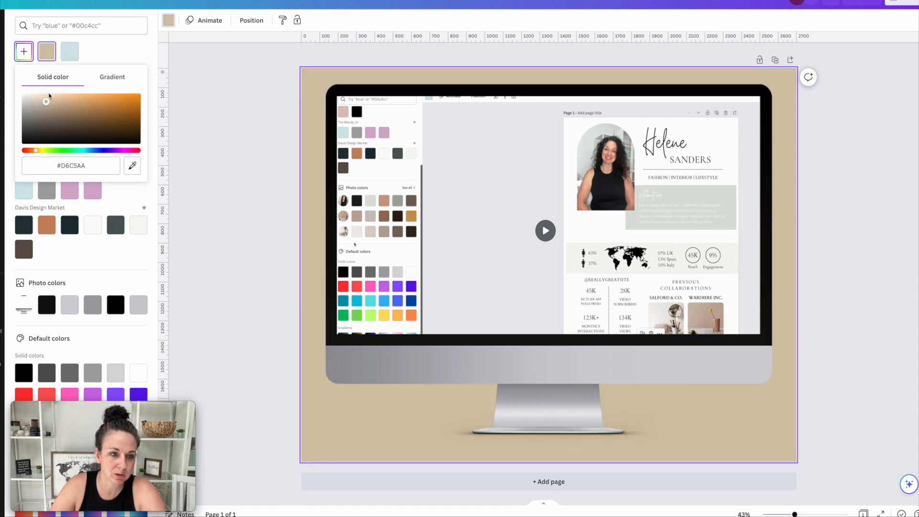
click(39, 97)
click(39, 104)
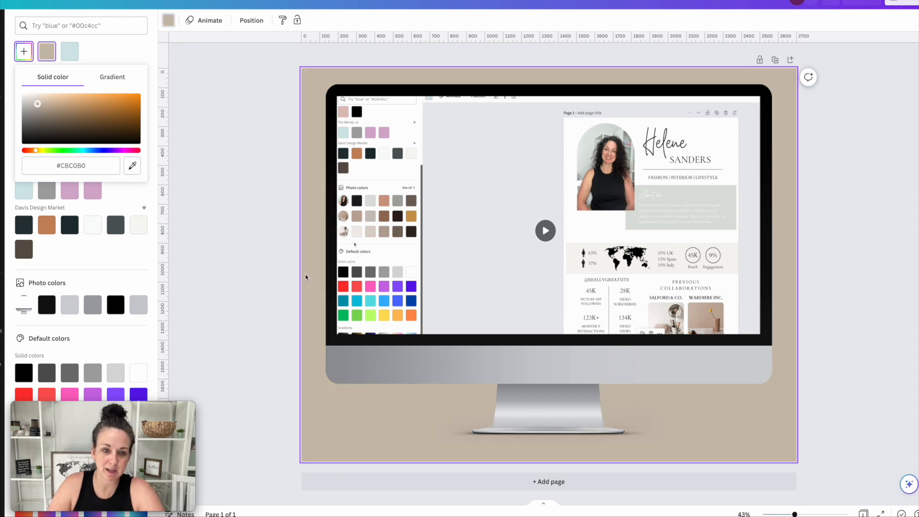
click(306, 277)
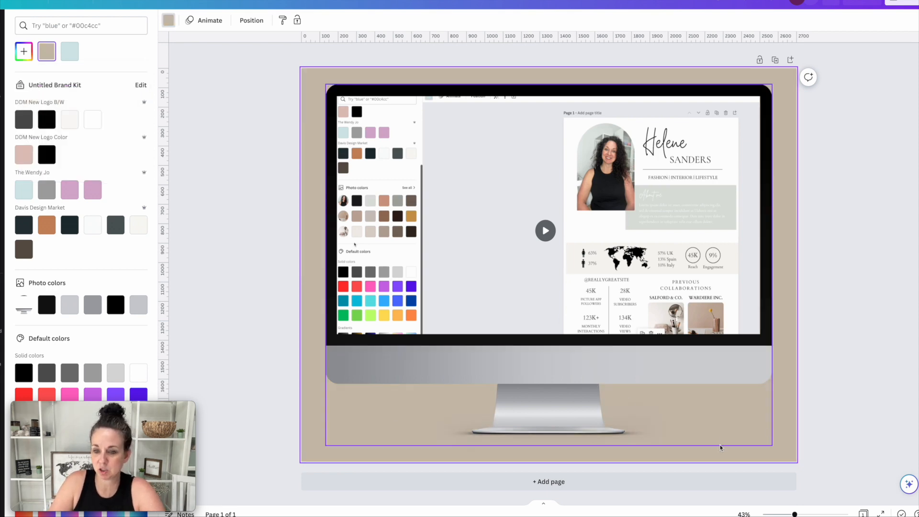
- Delete the computer graphic and enlarge the screen recording video to fill the full width of the page
click(348, 376)
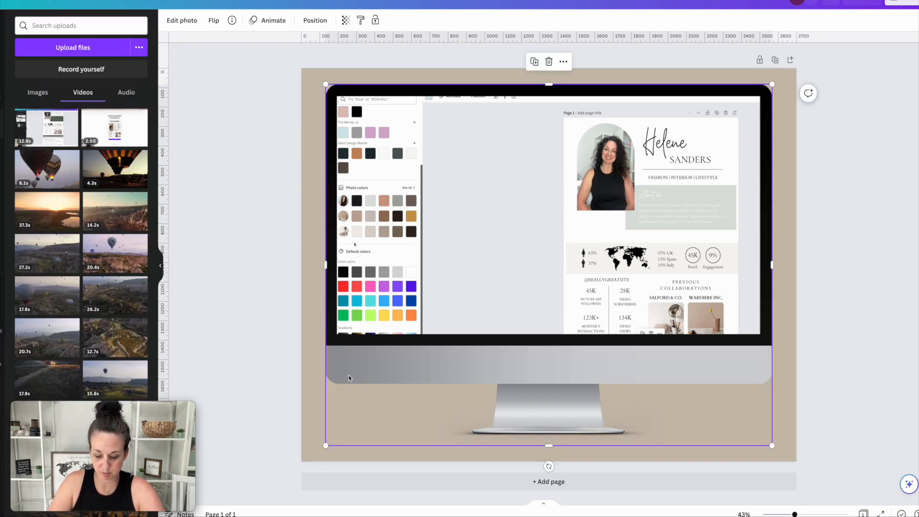
key(Delete)
drag(445, 308, 415, 286)
drag(730, 350, 786, 420)
drag(550, 397, 545, 462)
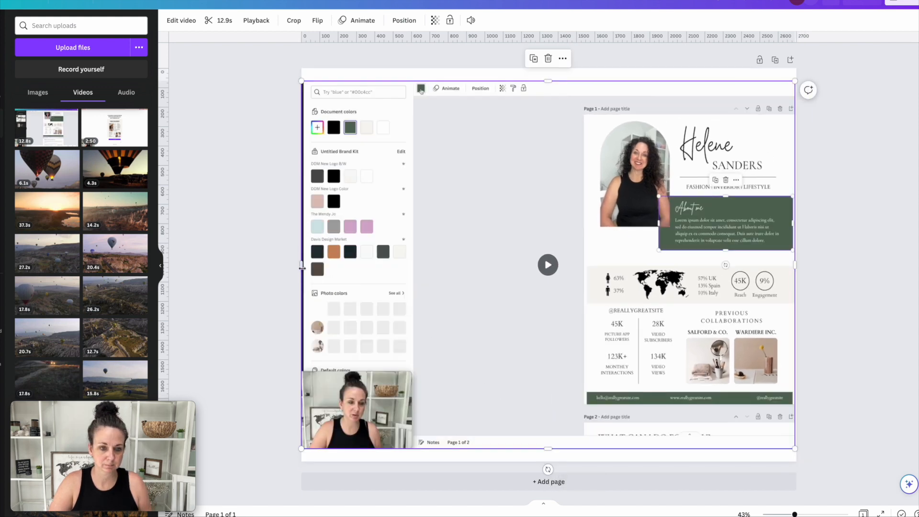
drag(302, 268, 297, 269)
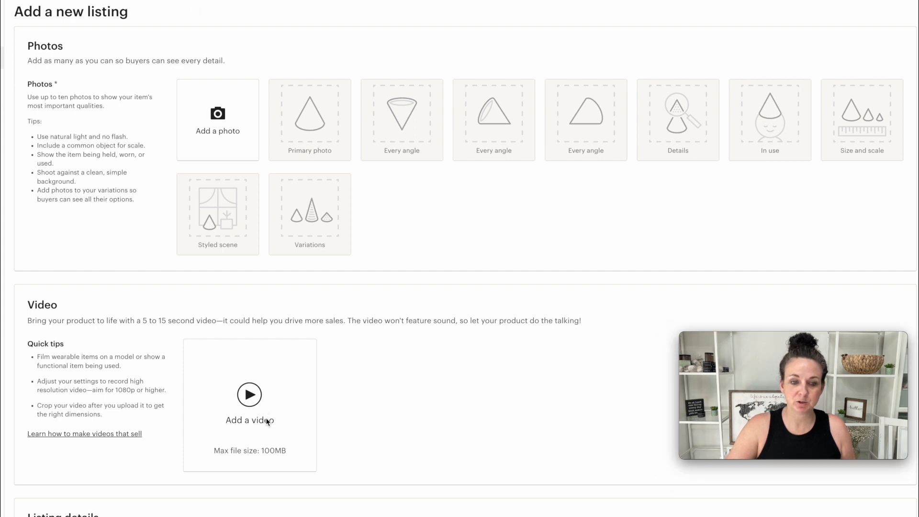
- Switch to Etsy's new listing form and add the computer mockup video to its Video section
click(249, 401)
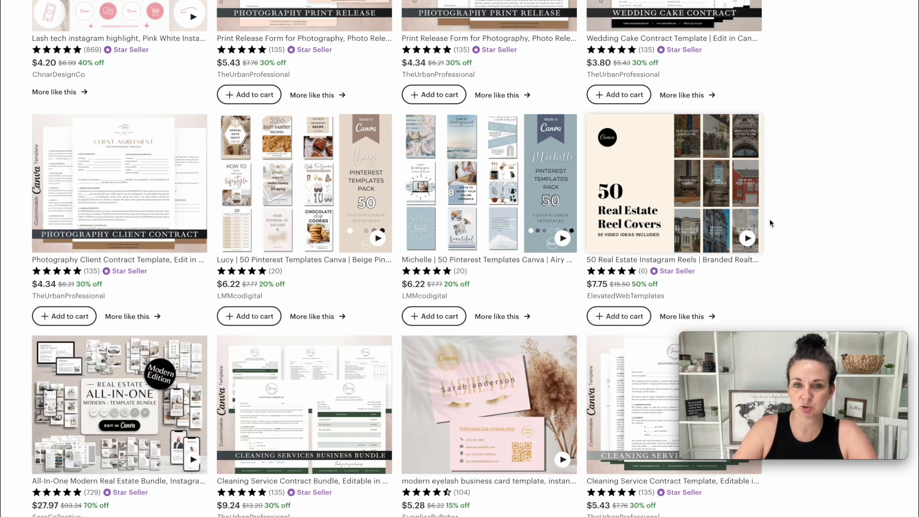
scroll(657, 221, up, 8)
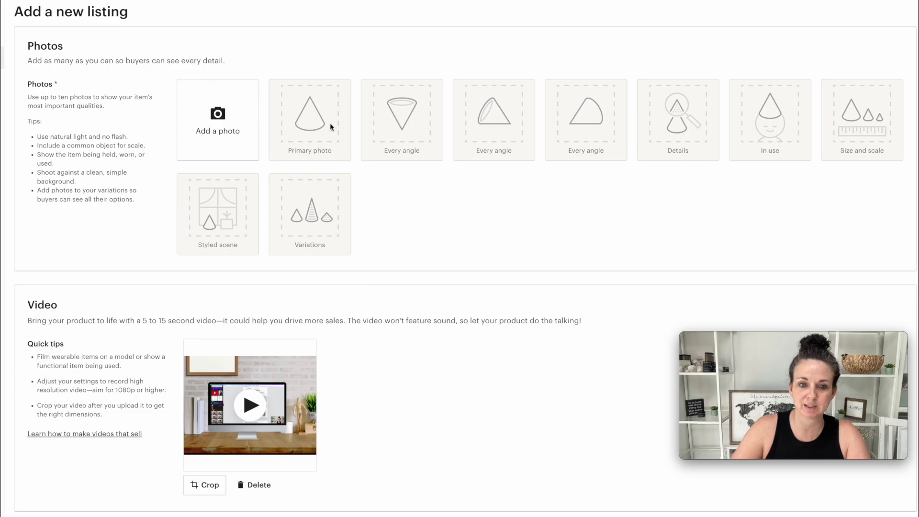